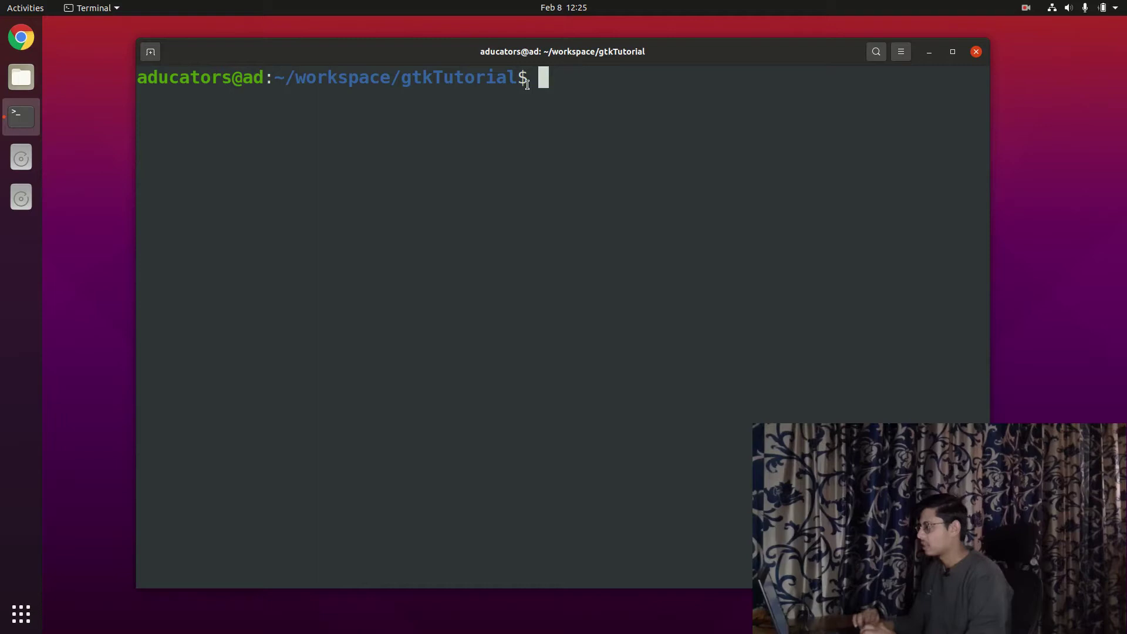
# Clear the partly typed prompt text and change to the home directory with cd.
pyautogui.moveTo(511, 72); pyautogui.dragTo(157, 78)
pyautogui.click(298, 79)
pyautogui.click(299, 110)
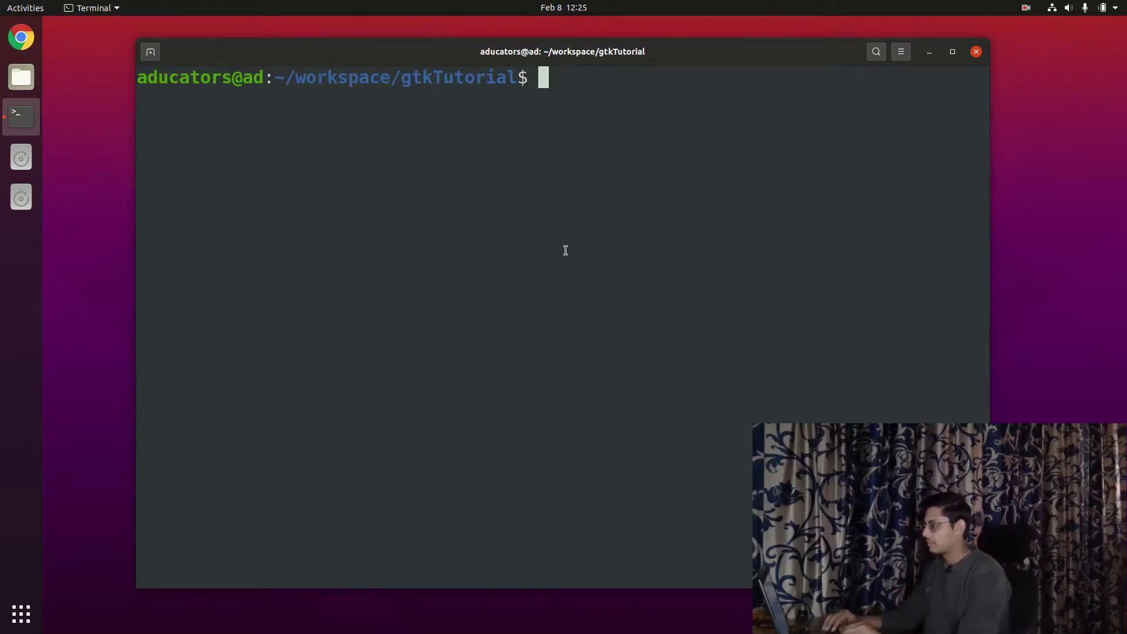
pyautogui.write('cd')
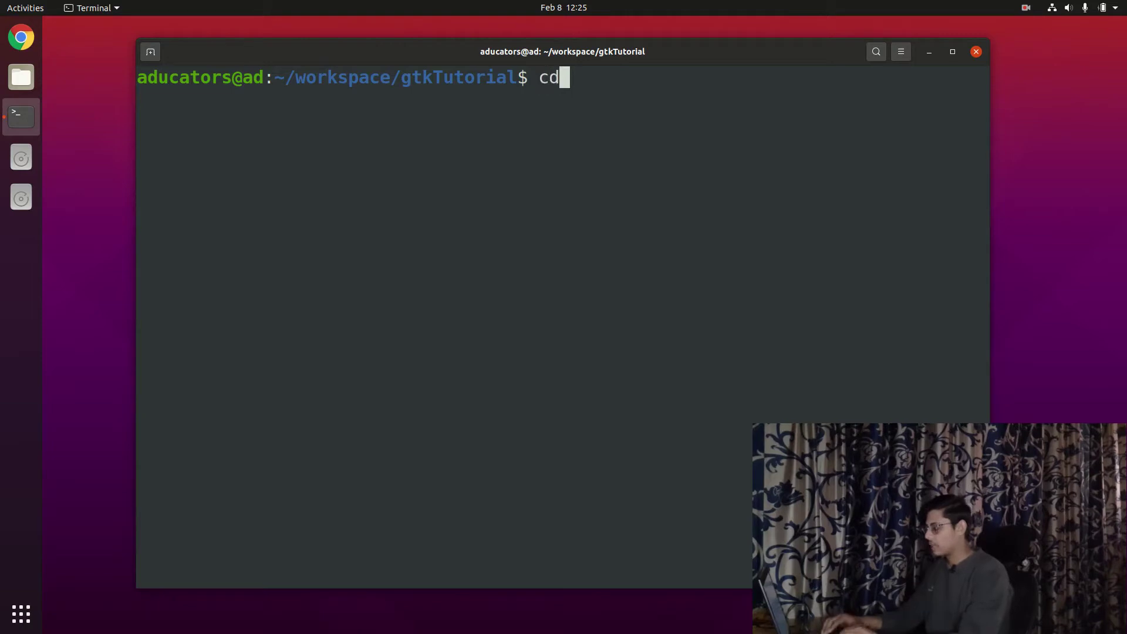
pyautogui.press('Return')
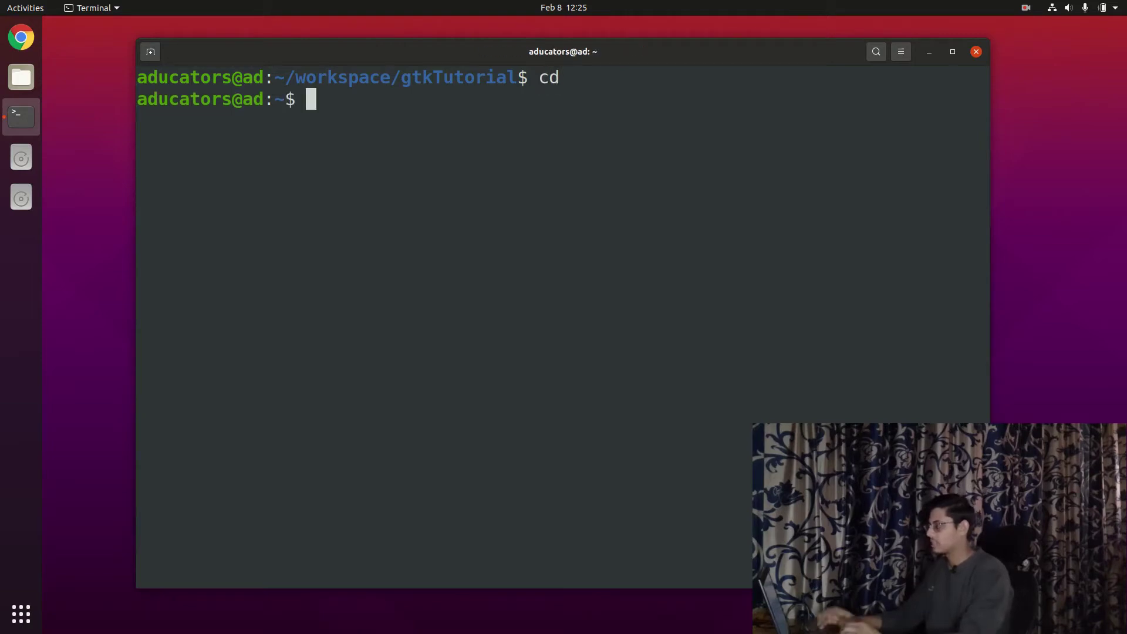
# Clear the screen, open .bashrc in vim and maximize the terminal window.
pyautogui.hotkey('ctrl', 'l')
pyautogui.write('vim .')
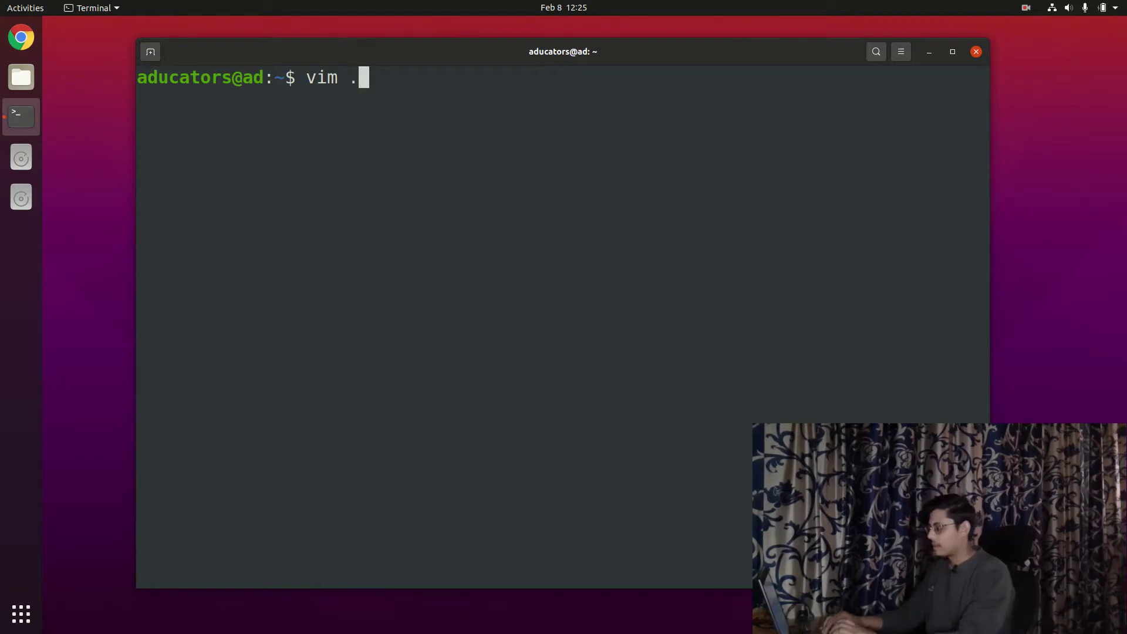
pyautogui.write('bash')
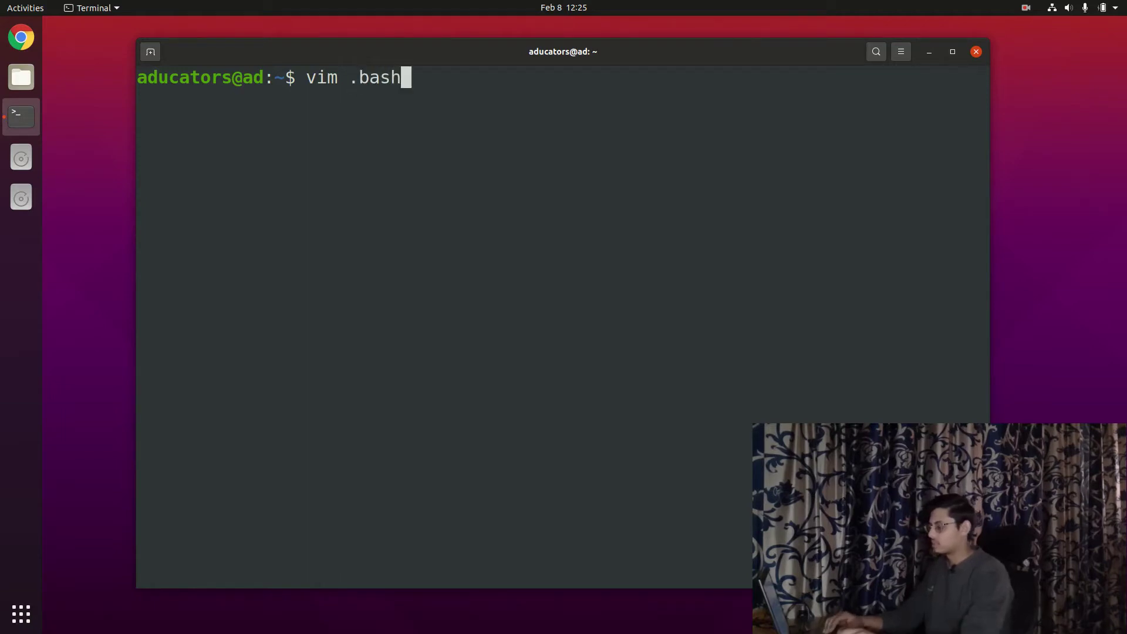
pyautogui.write('rc')
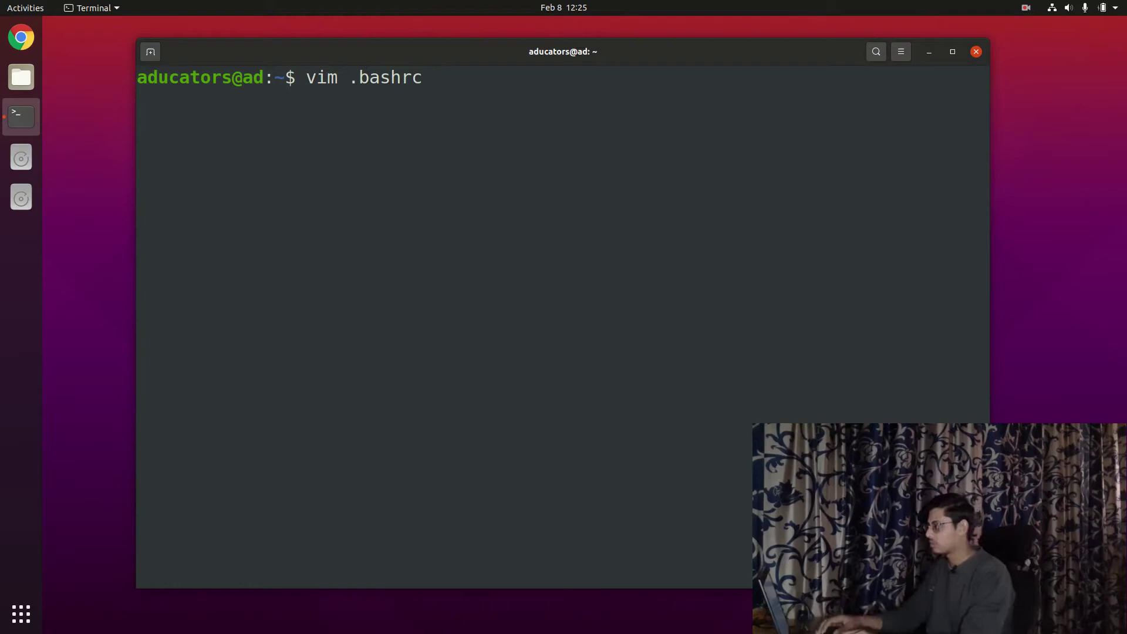
pyautogui.press('Return')
pyautogui.press('super+Up')
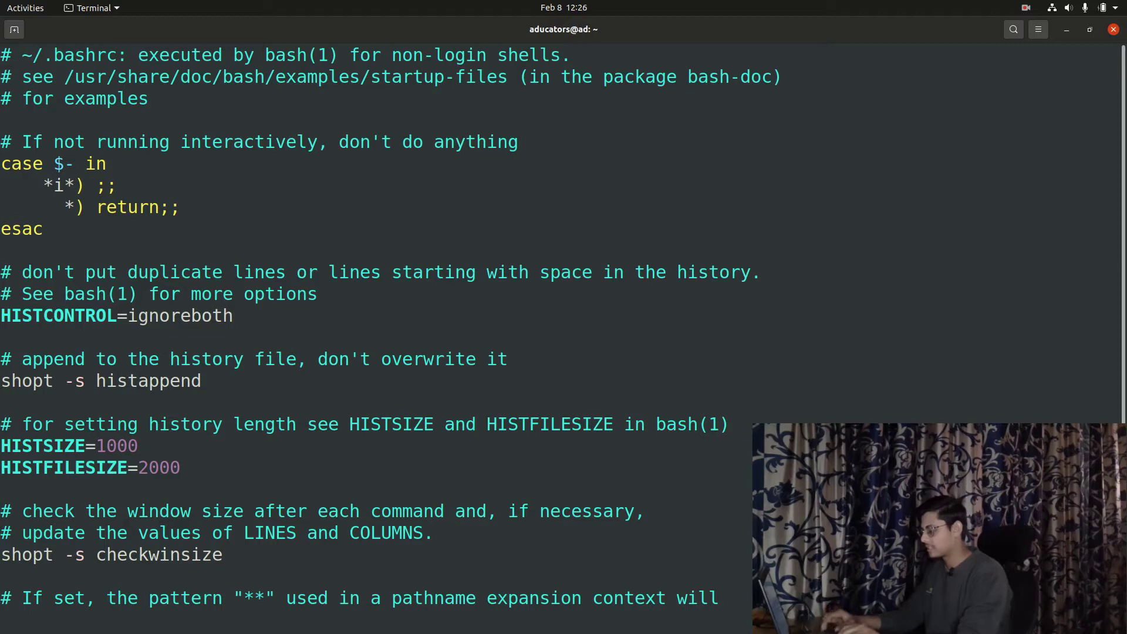
pyautogui.write('/')
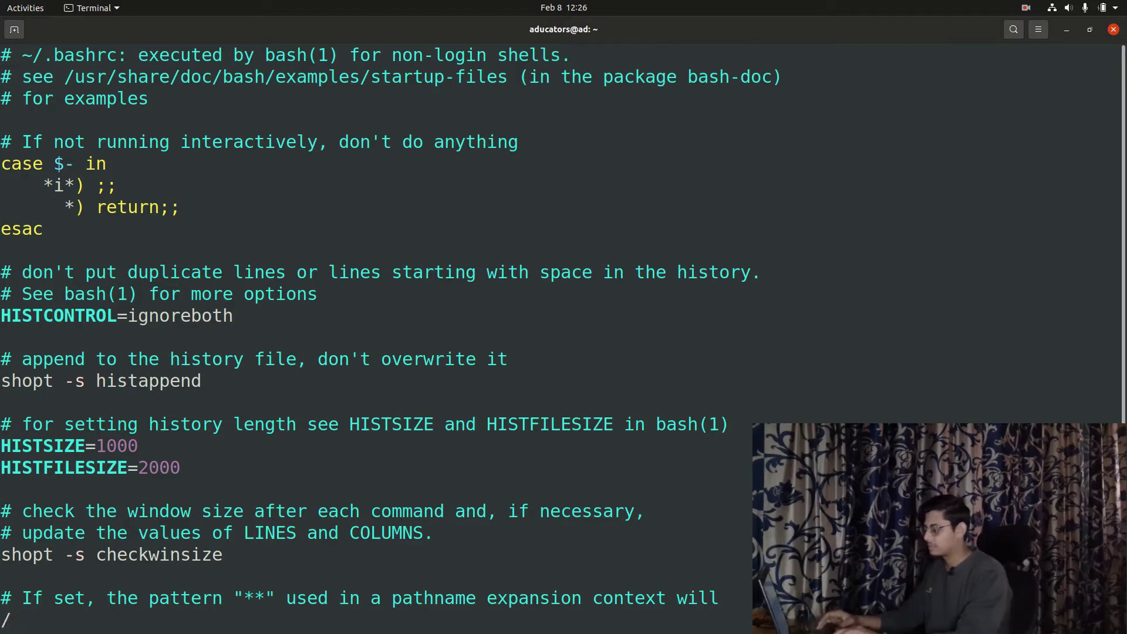
pyautogui.write('PS')
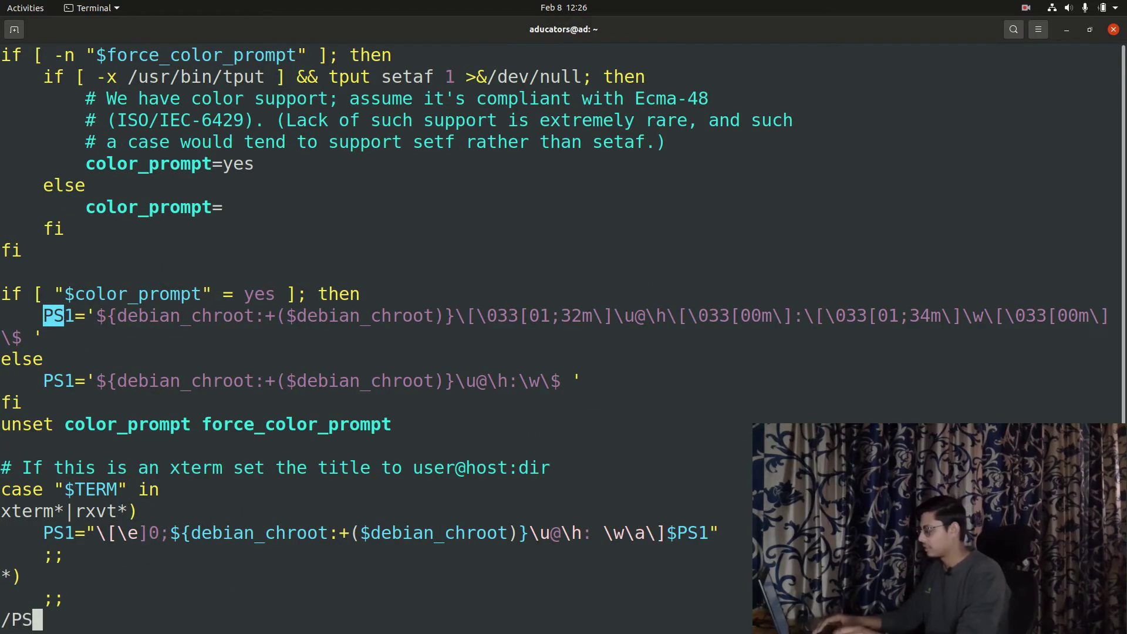
pyautogui.write('1')
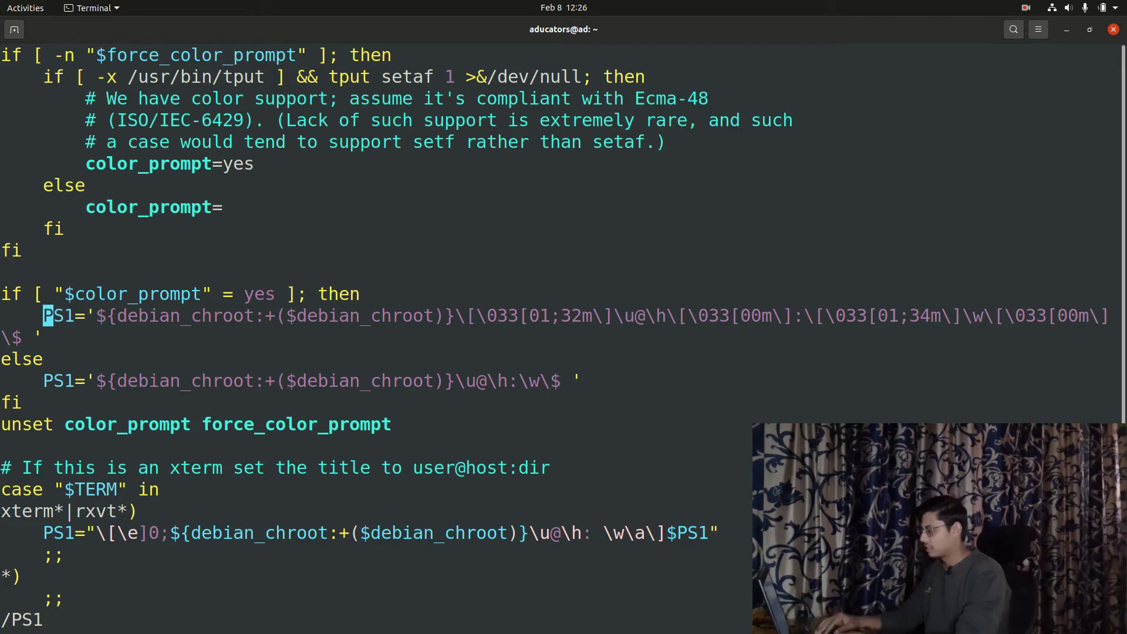
# Search for the first PS1 definition in .bashrc and enter insert mode there.
pyautogui.press('Return')
pyautogui.press('i')
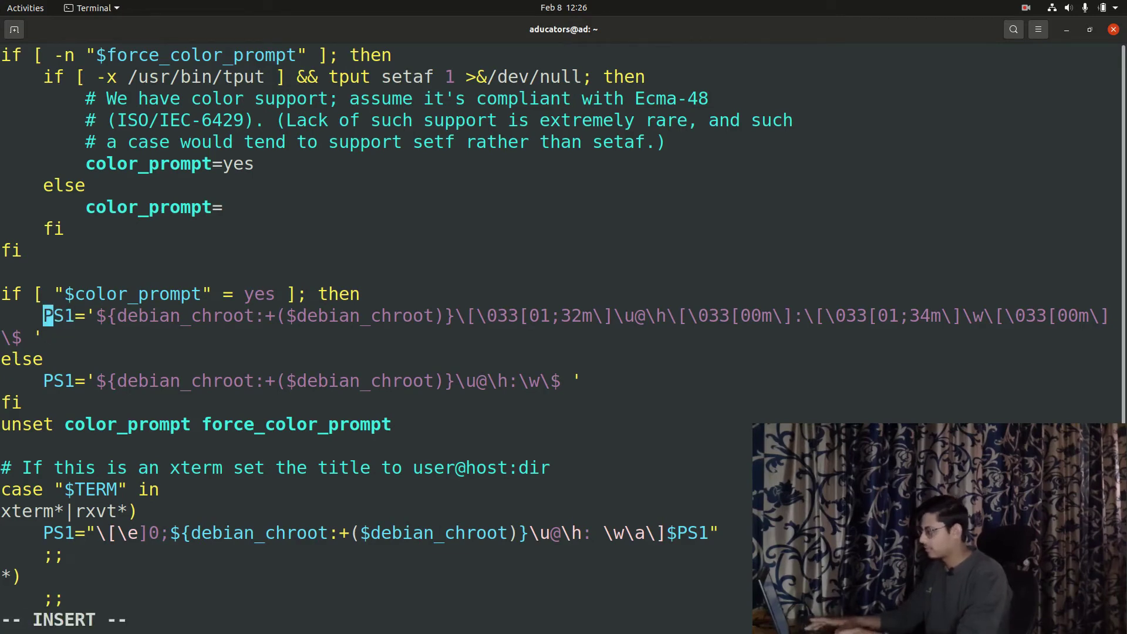
pyautogui.write('#')
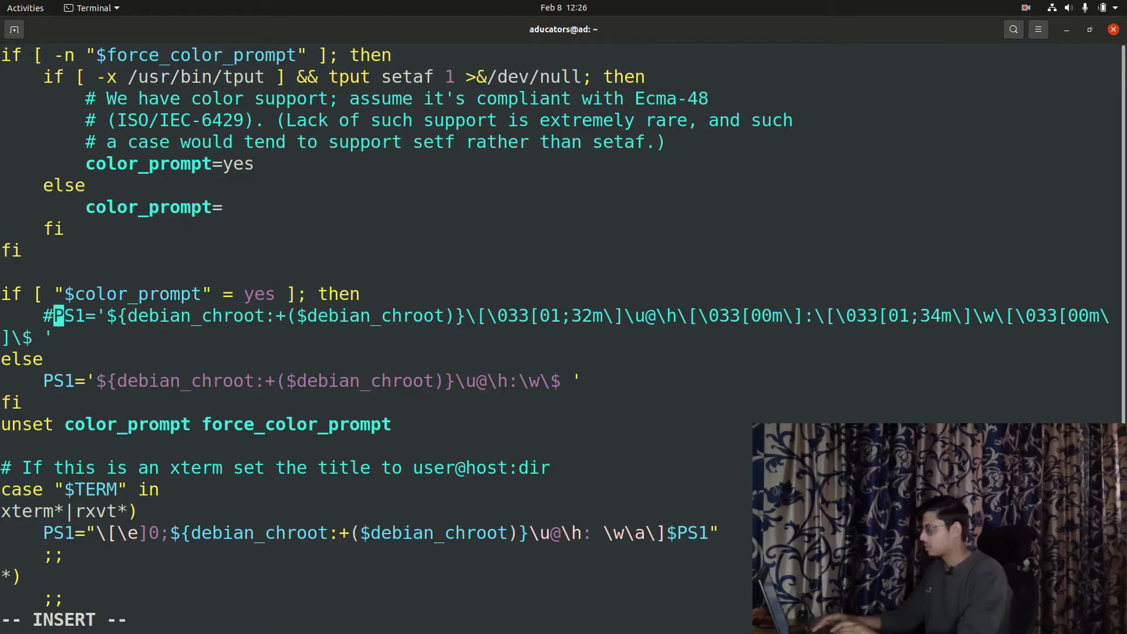
# Prefix the coloured PS1 line with # and add PS1='> ' on a new line below.
pyautogui.press('Escape')
pyautogui.press('o')
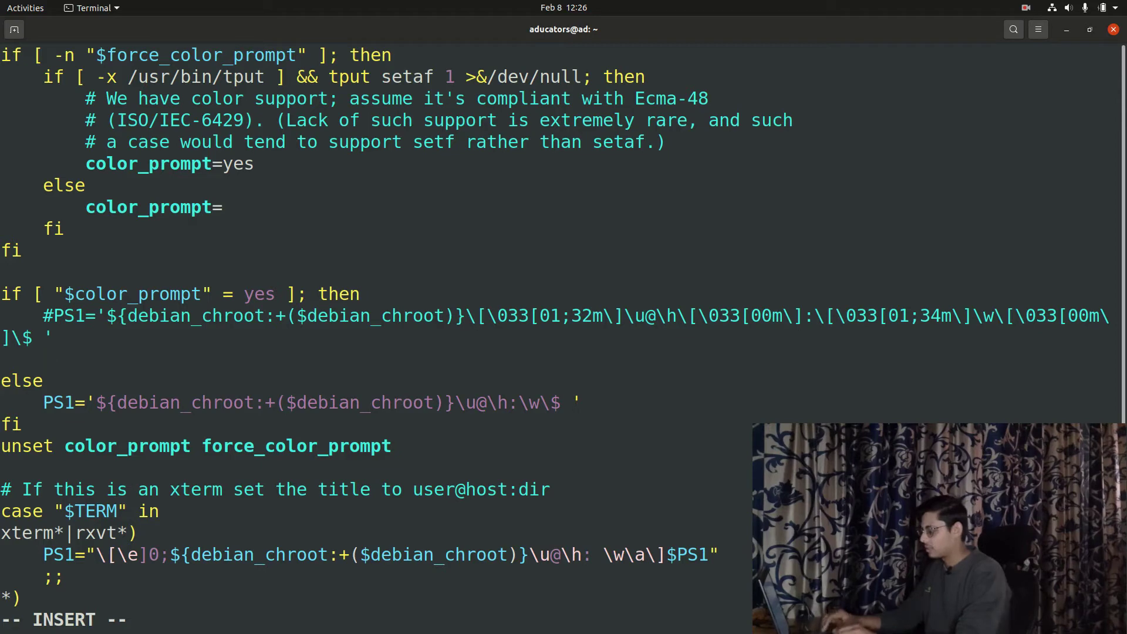
pyautogui.write('P')
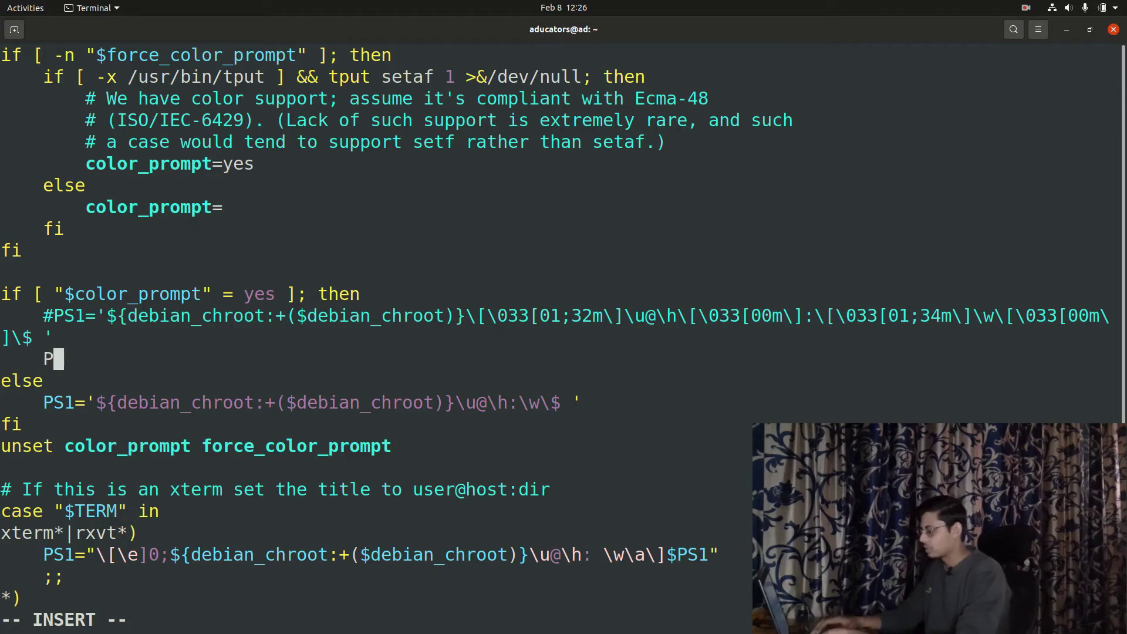
pyautogui.write('S1=')
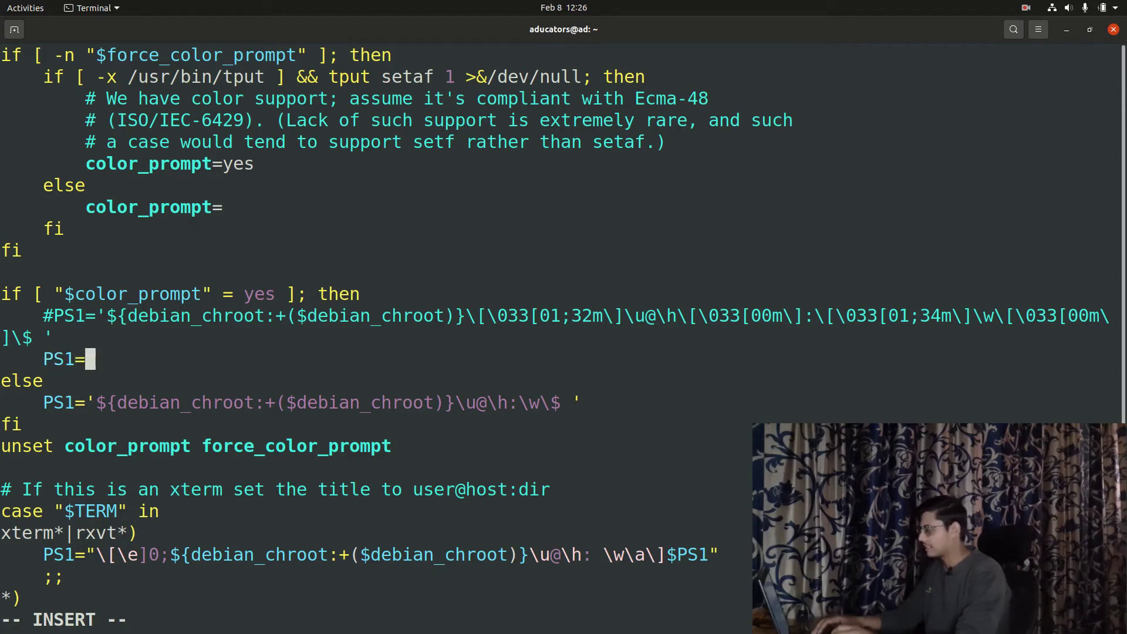
pyautogui.write("'")
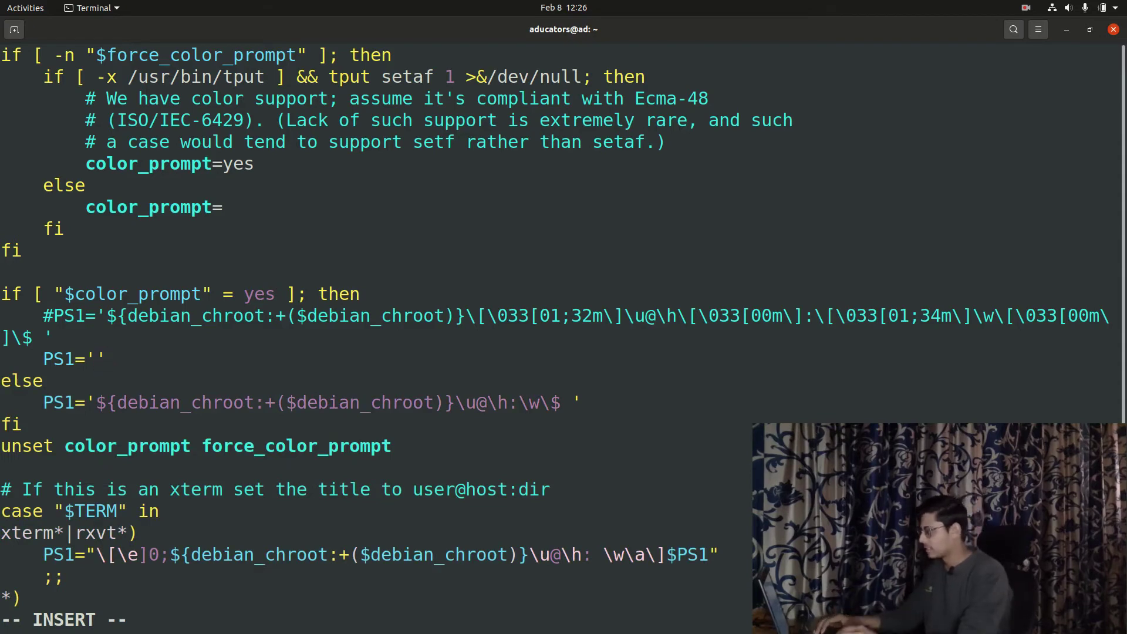
pyautogui.write('>')
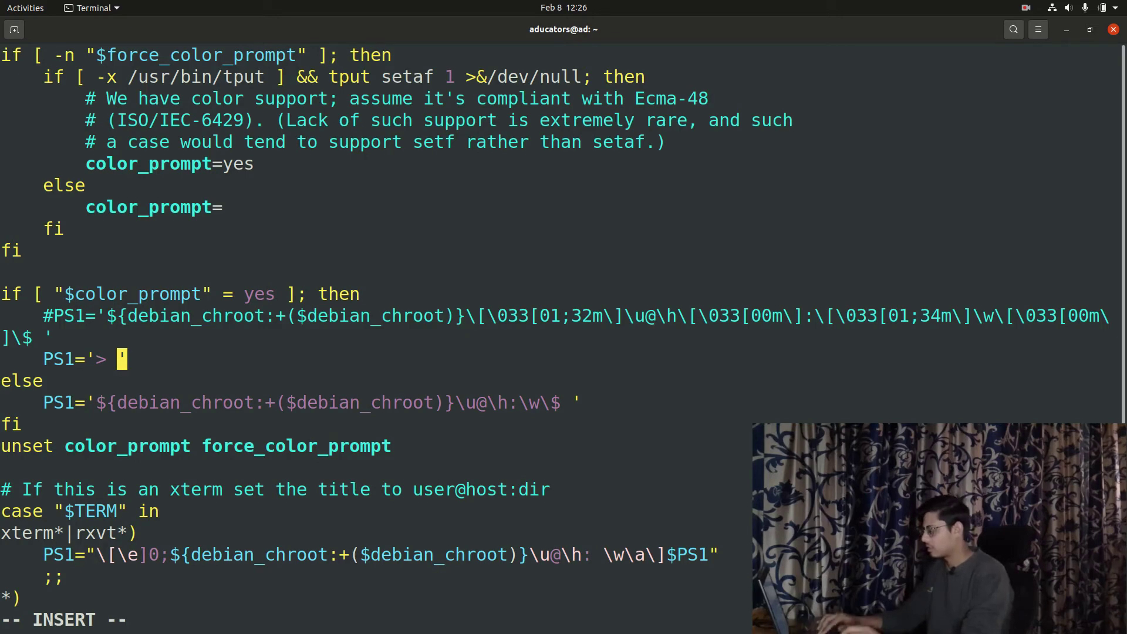
pyautogui.press('Escape')
pyautogui.write(':wq')
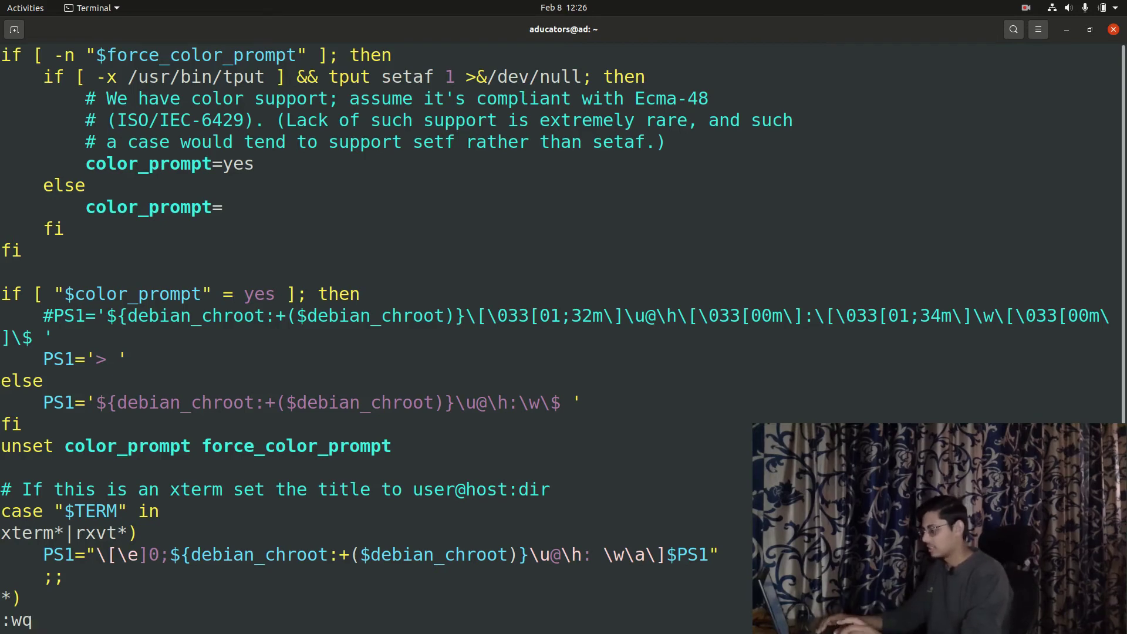
# Save .bashrc with :wq, then close and reopen the terminal to show the '> ' prompt.
pyautogui.press('Return')
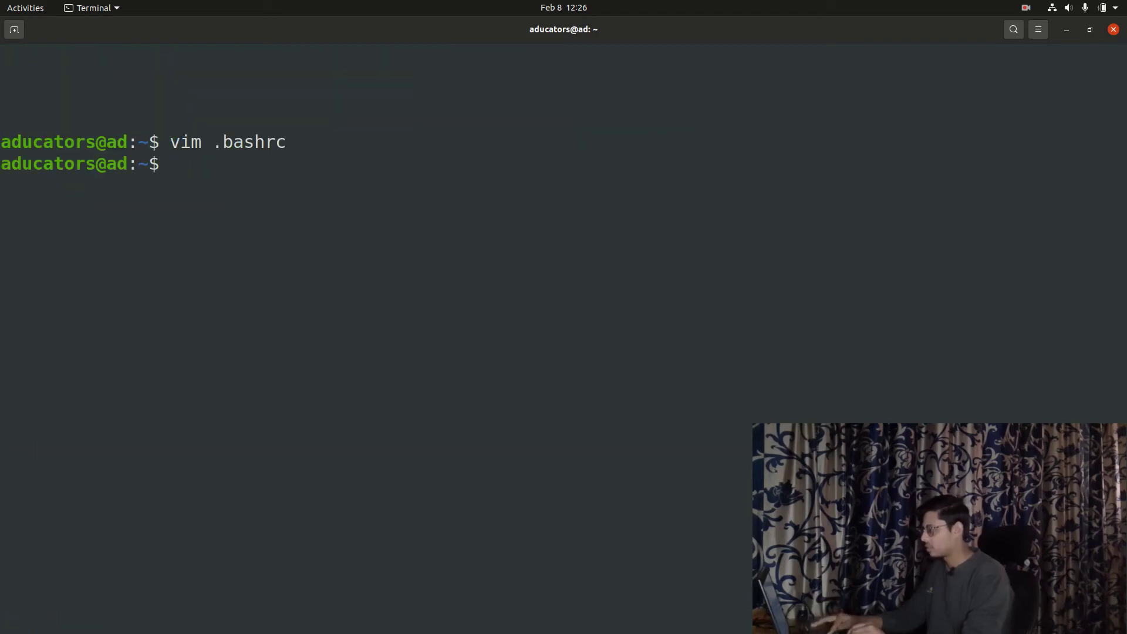
pyautogui.hotkey('ctrl', 'd')
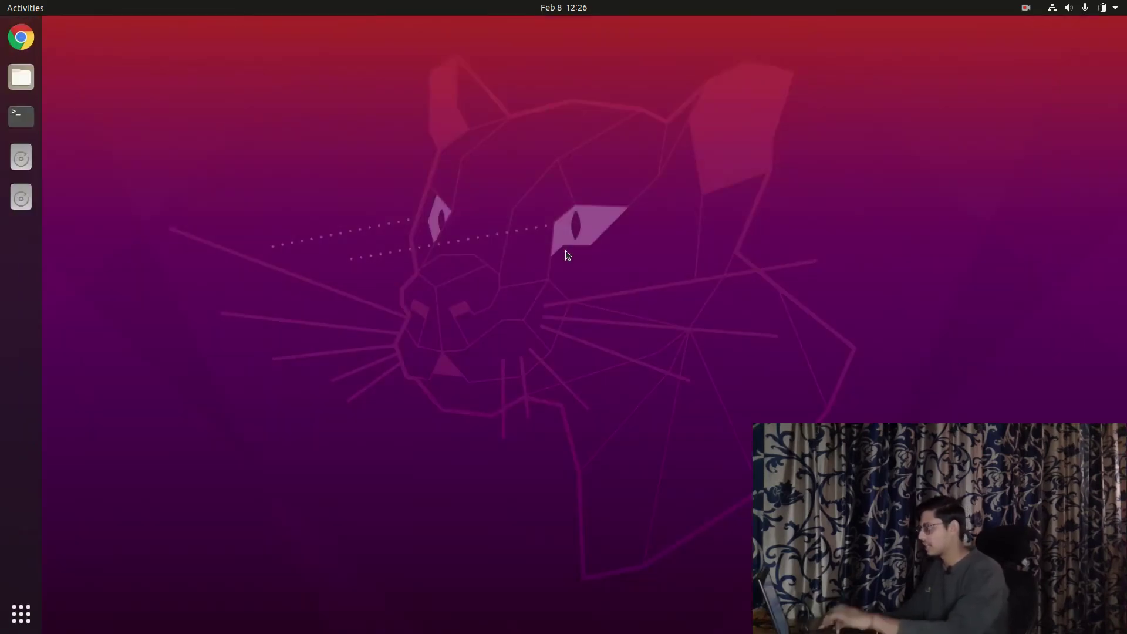
pyautogui.hotkey('ctrl', 'alt', 't')
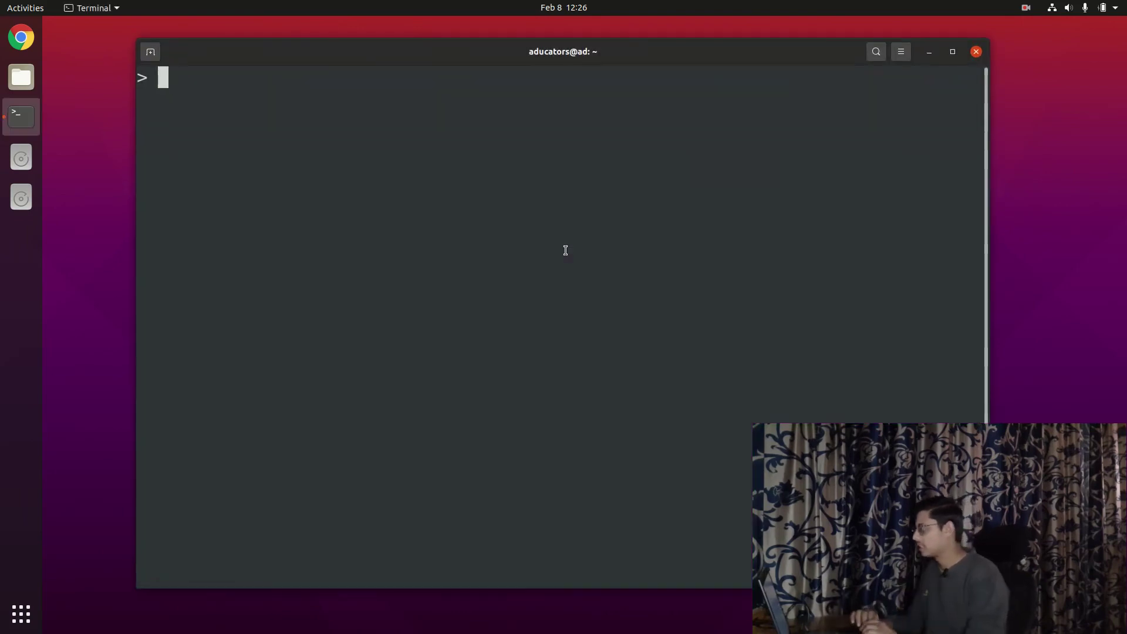